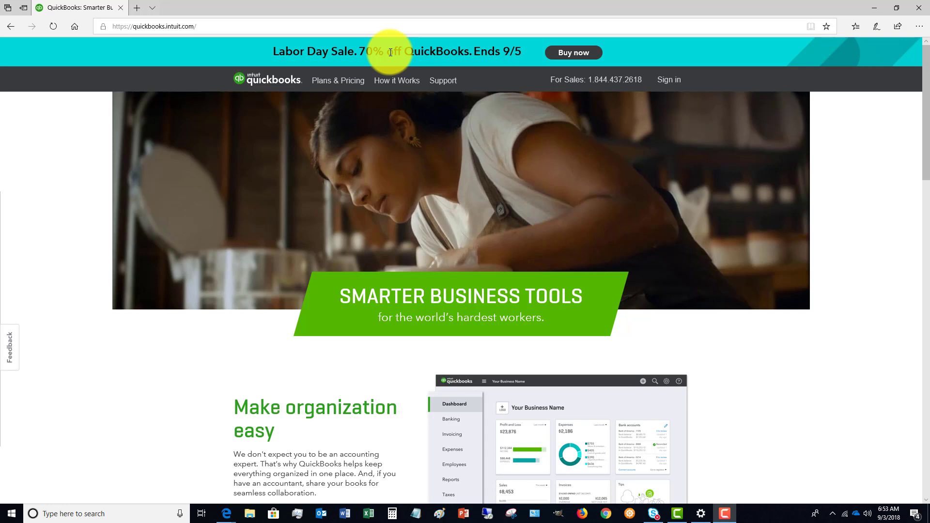
Use the Labor Day Sale banner's Buy now button to load the discounted QuickBooks Online plan prices
left_click(571, 54)
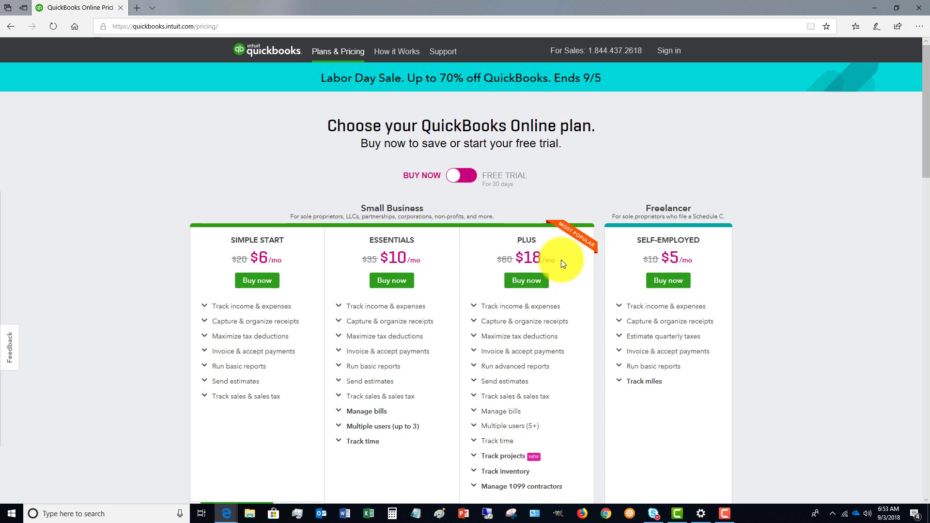
left_click(471, 179)
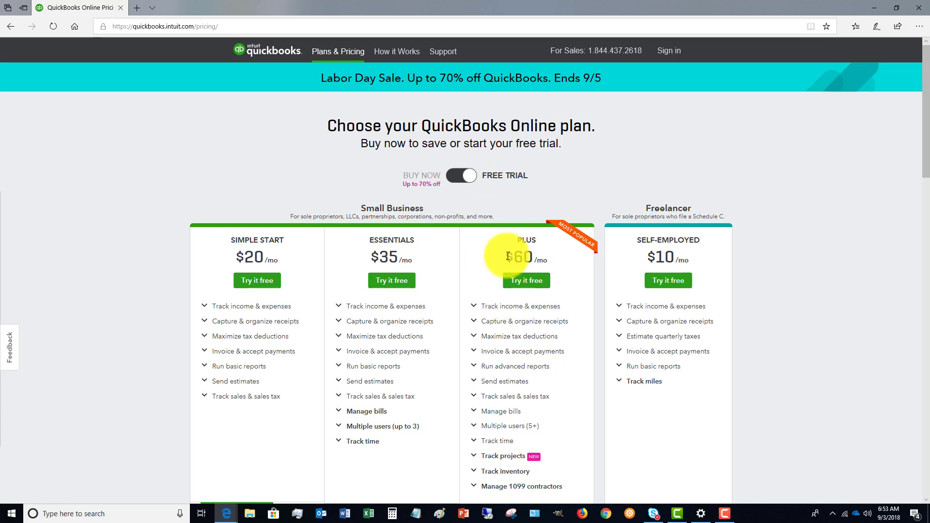
left_click(453, 179)
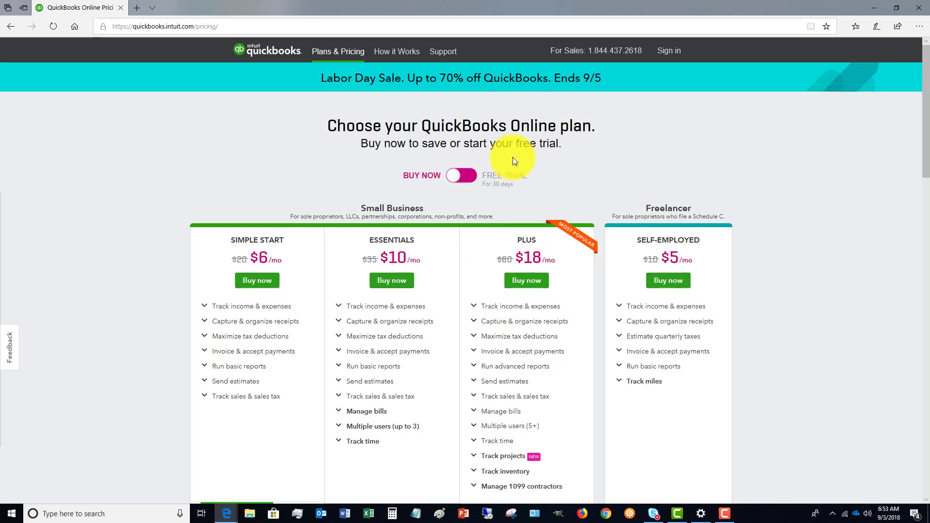